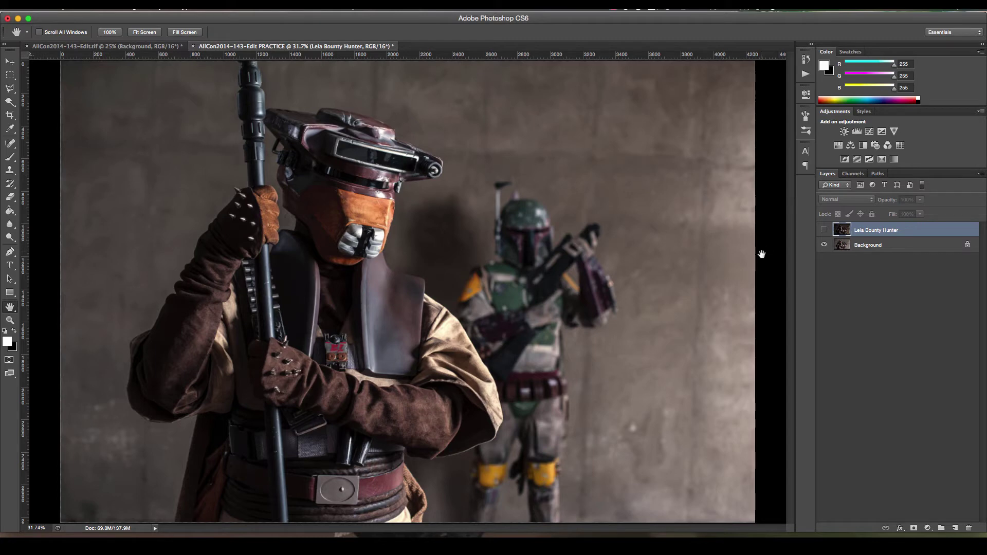
# Make the Leia Bounty Hunter layer visible again to reveal the darker, moodier edit.
pyautogui.click(824, 230)
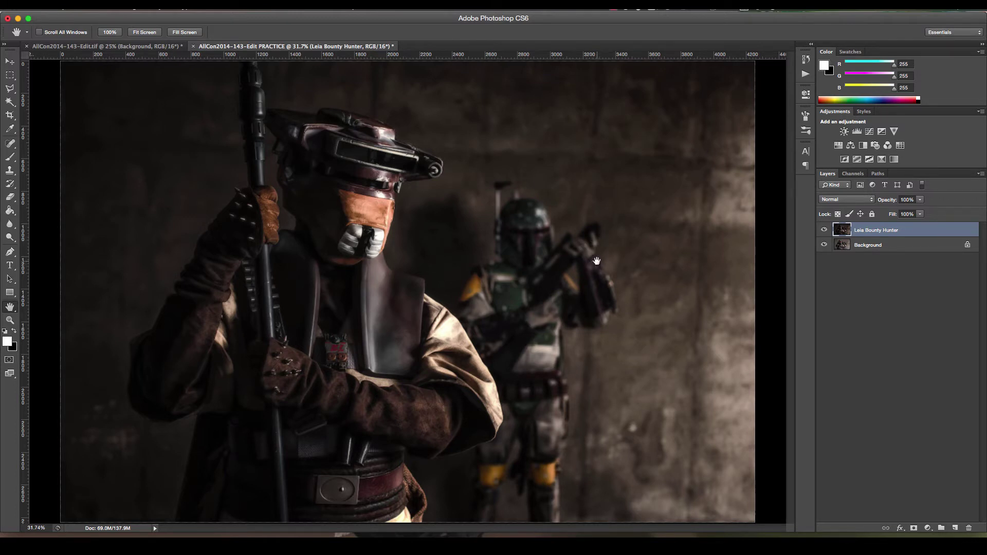
# Place Gatsby_Light_10b.png from the Overlays - Light folder as a new top layer.
pyautogui.click(86, 9)
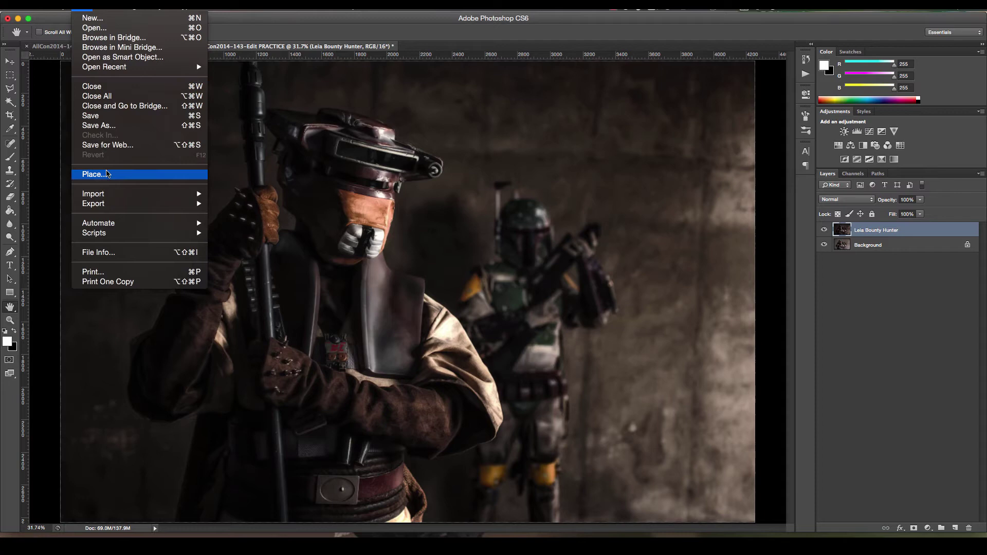
pyautogui.click(107, 174)
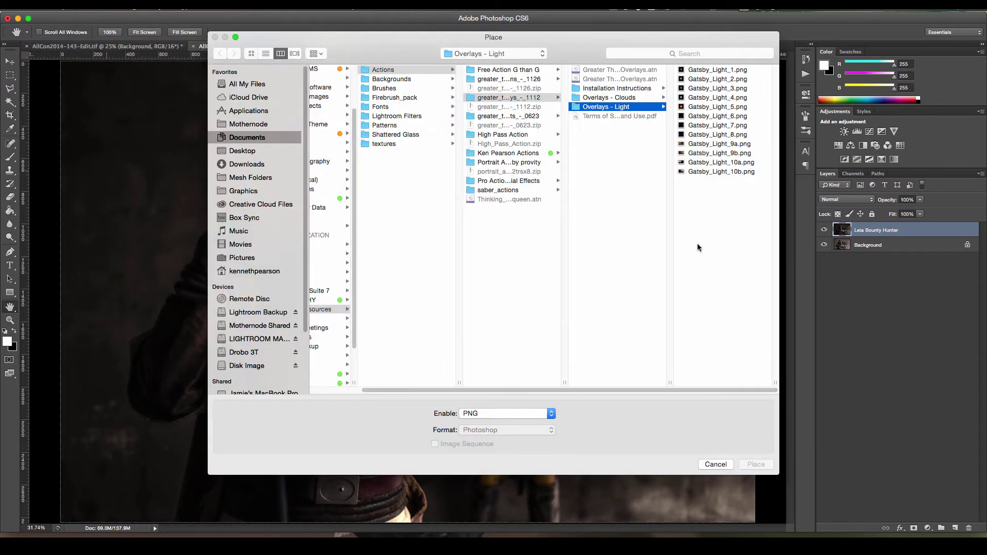
pyautogui.click(699, 172)
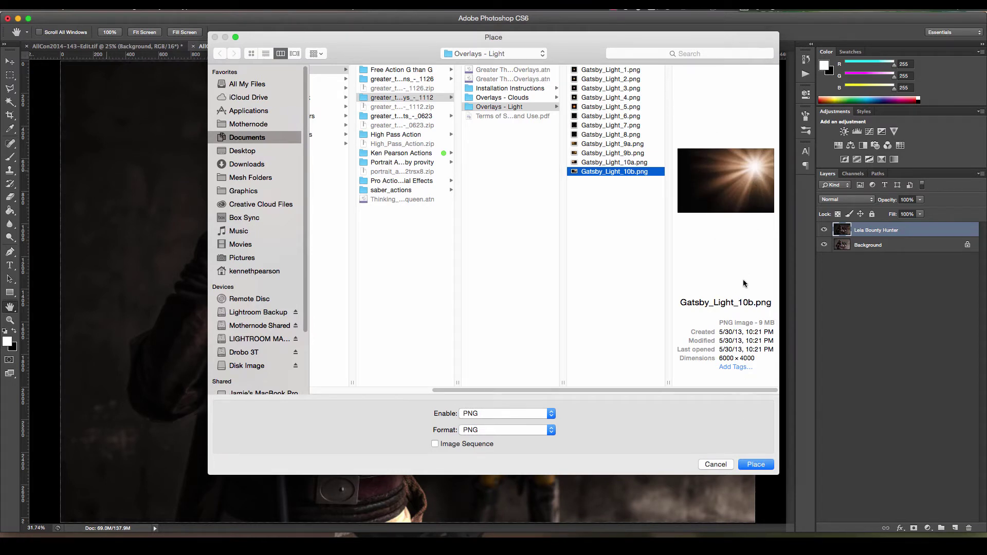
pyautogui.click(754, 467)
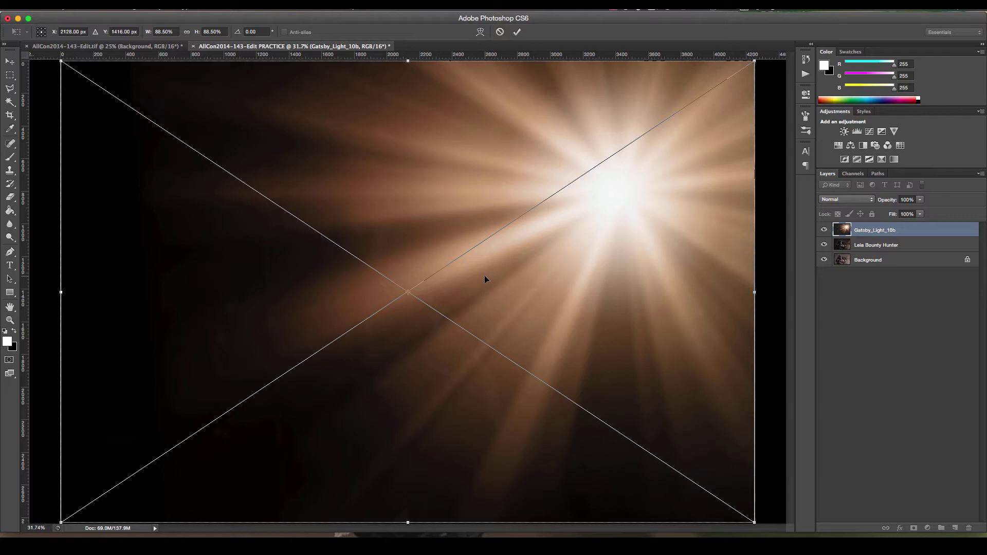
# Commit the Gatsby_Light_10b placement and move it with Leia Bounty Hunter into a new Group 1.
pyautogui.press('space')
pyautogui.press('Return')
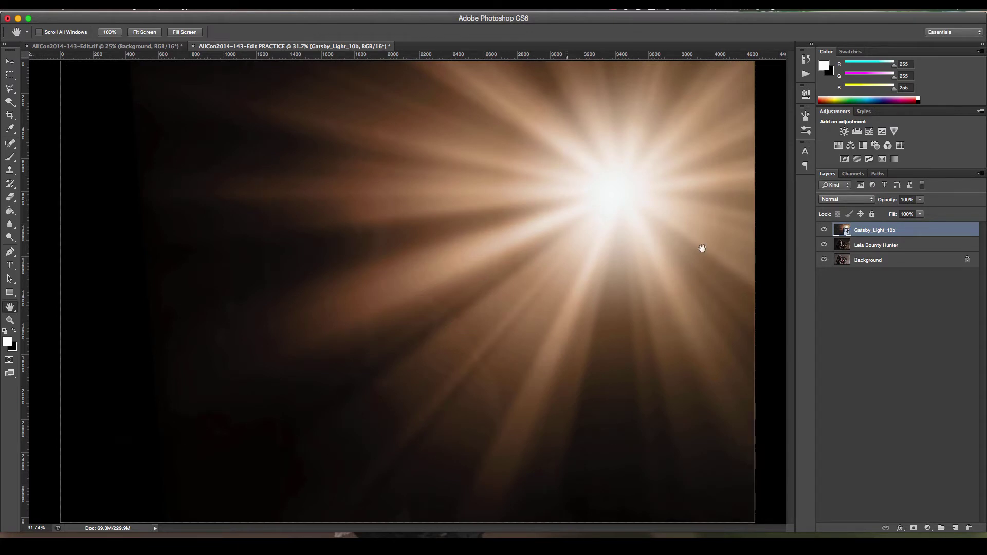
pyautogui.click(940, 528)
pyautogui.click(866, 243)
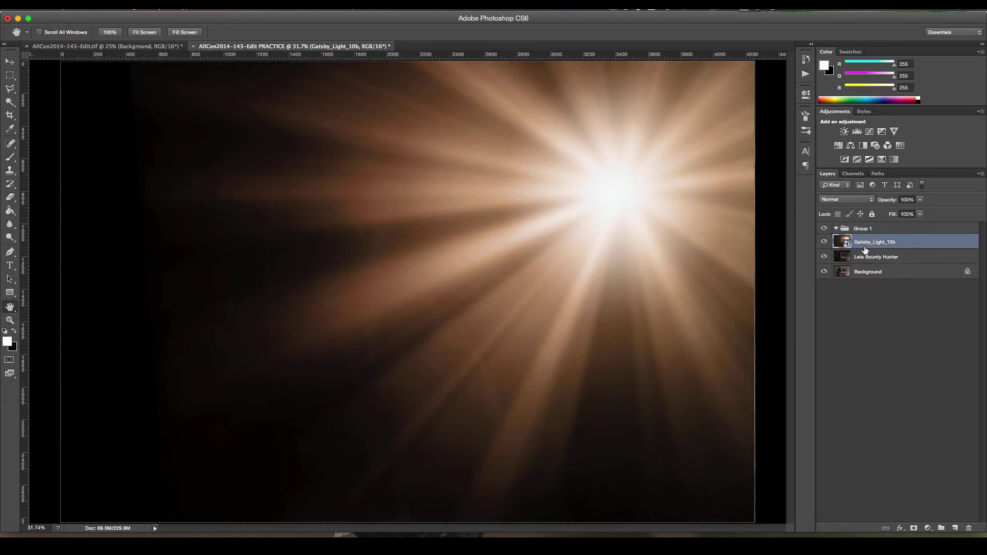
pyautogui.keyDown('shift'); pyautogui.click(865, 258); pyautogui.keyUp('shift')
pyautogui.moveTo(844, 240); pyautogui.dragTo(843, 229)
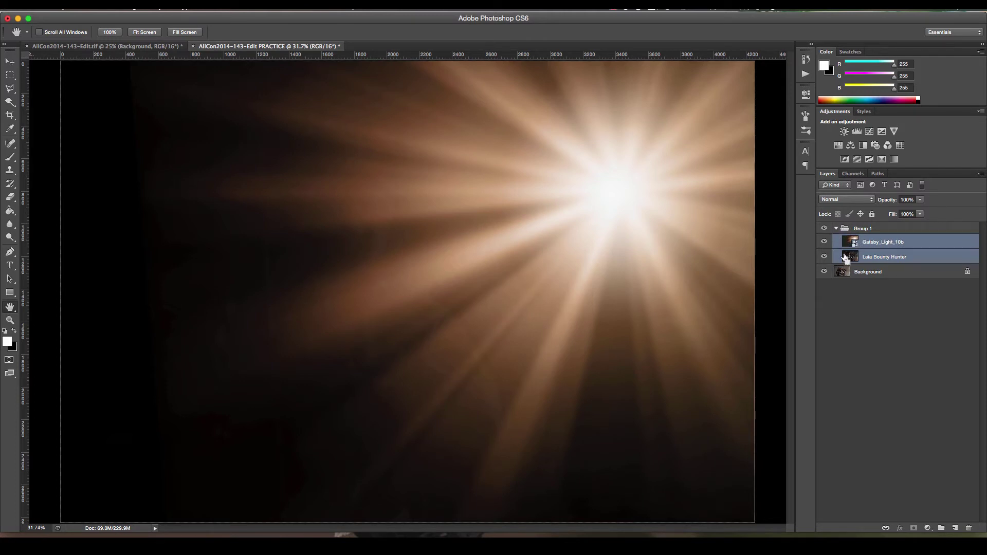
pyautogui.press('super+minus')
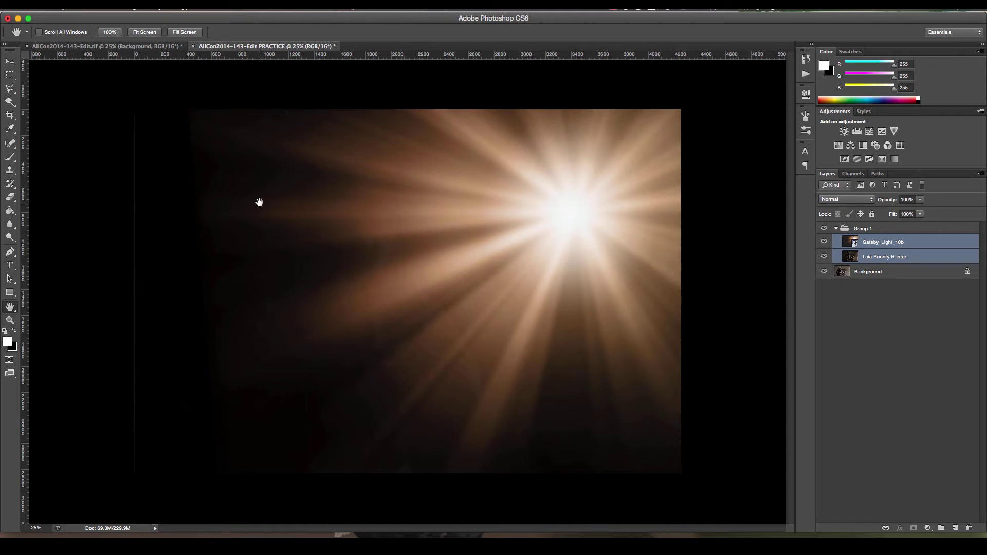
pyautogui.click(893, 303)
pyautogui.click(874, 245)
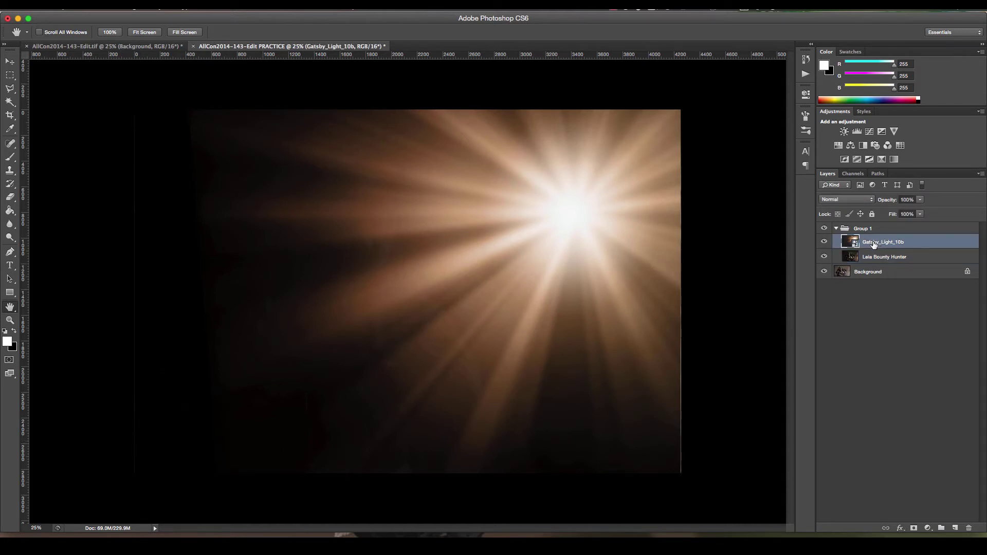
# Set the light layer to Screen, then scale it to about 108.6% × 93.7% and shift it up-right.
pyautogui.click(839, 202)
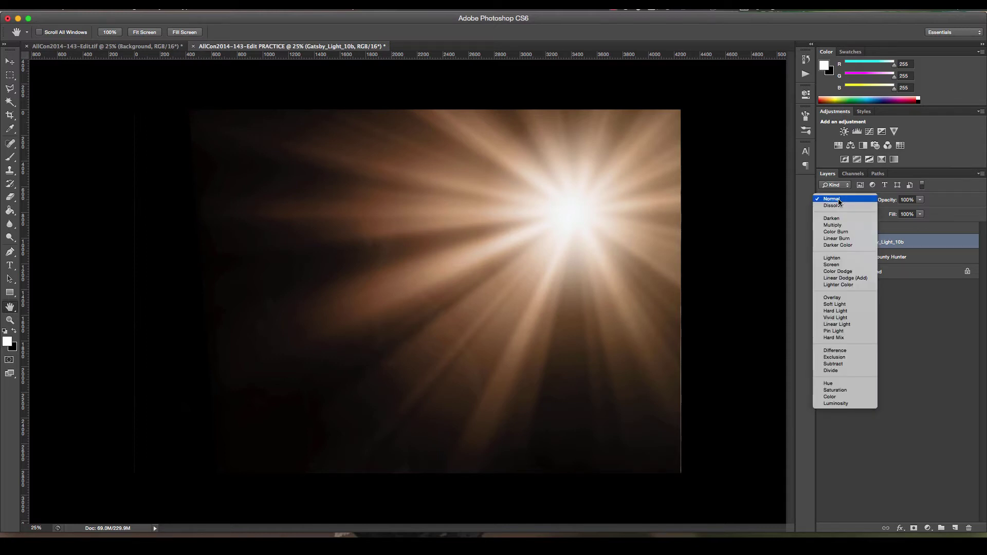
pyautogui.click(842, 265)
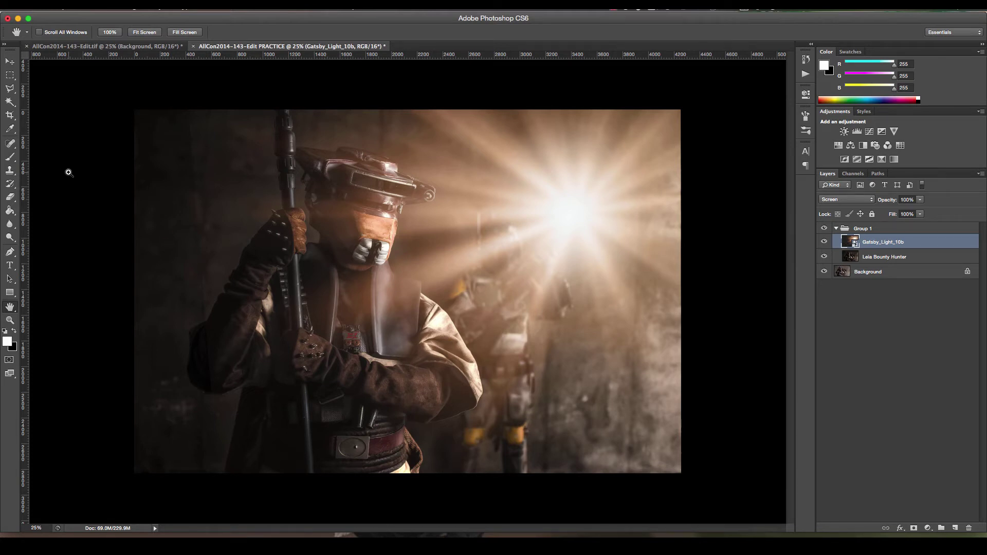
pyautogui.hotkey('ctrl', 't')
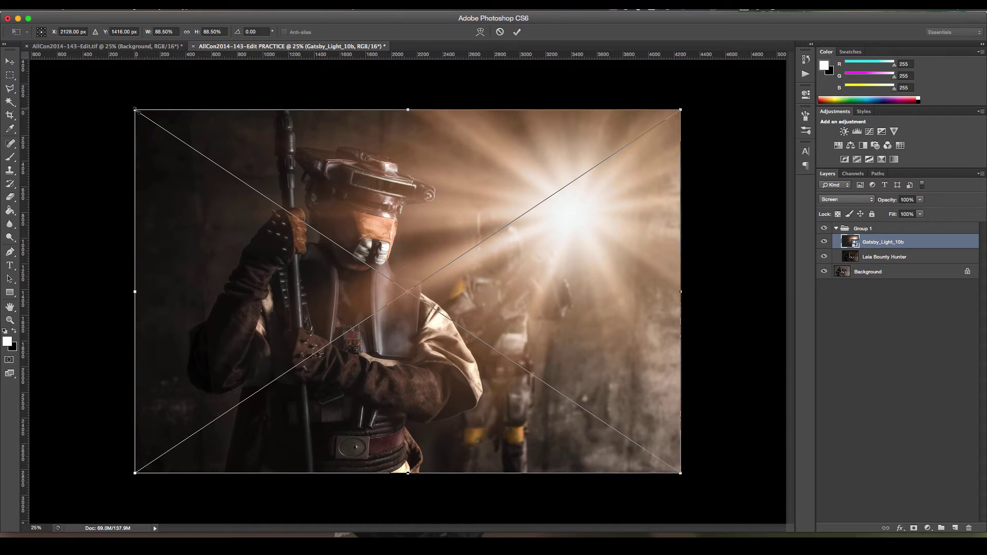
pyautogui.moveTo(135, 110); pyautogui.dragTo(190, 135)
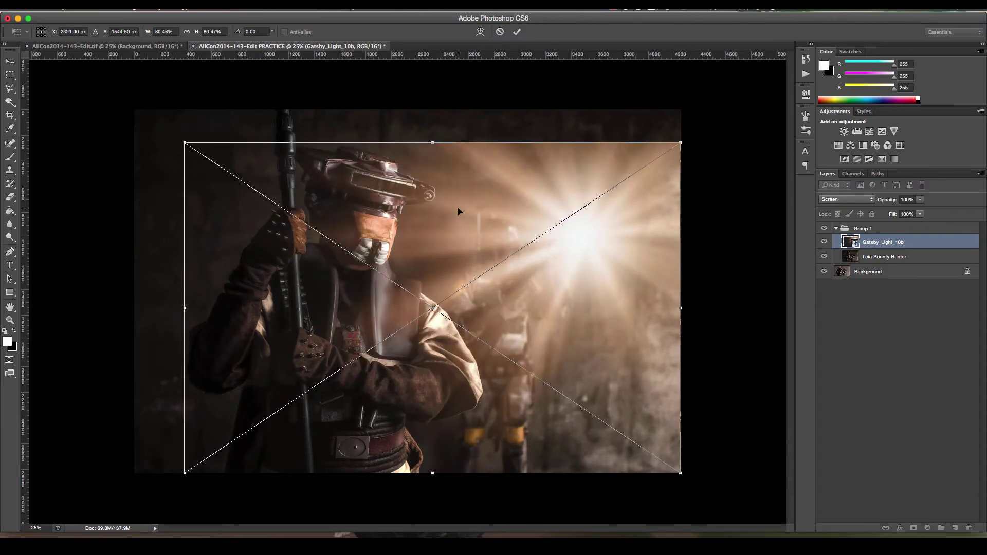
pyautogui.moveTo(497, 224); pyautogui.dragTo(584, 194)
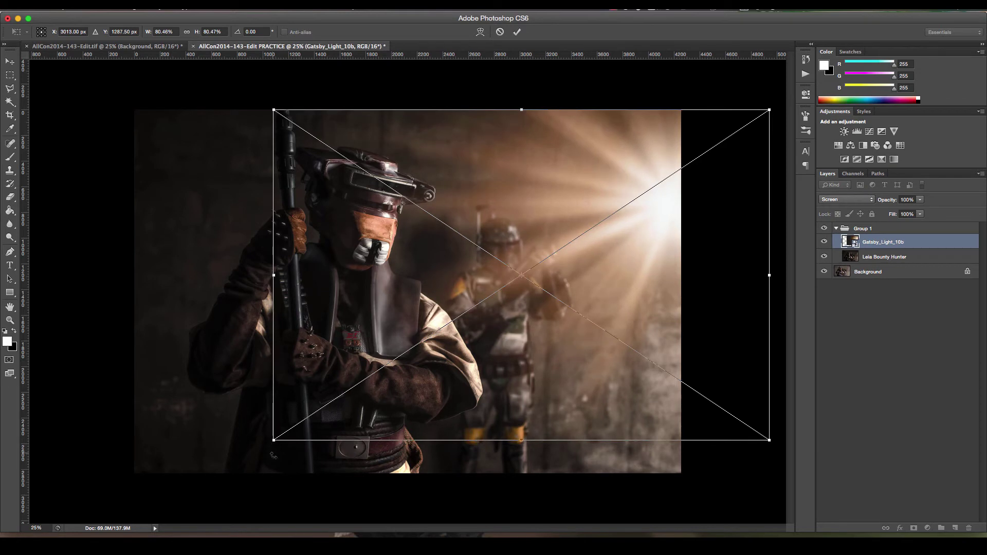
pyautogui.moveTo(274, 443); pyautogui.dragTo(100, 495)
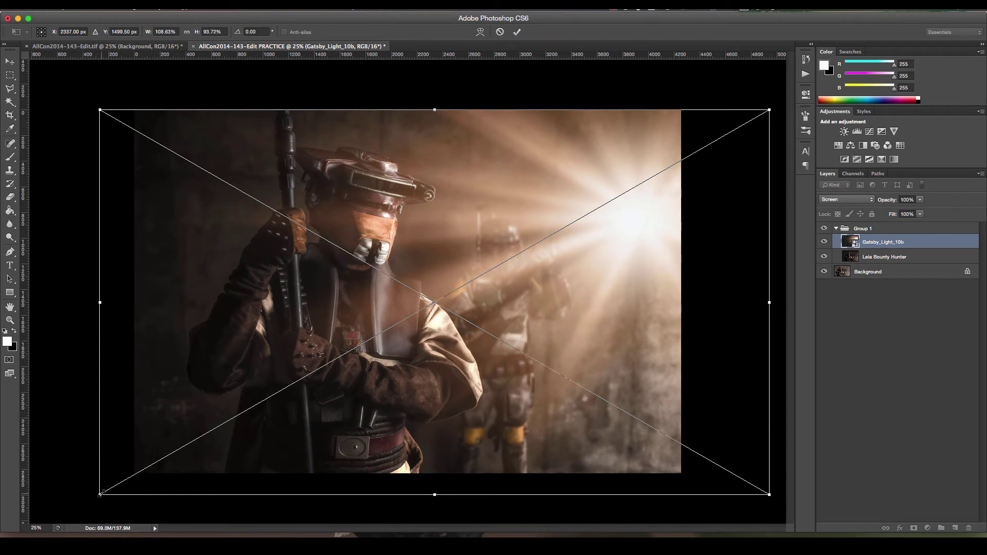
pyautogui.press('Return')
# Rasterize the Gatsby_Light_10b layer and set the Eraser tool's opacity to 48%.
pyautogui.press('h')
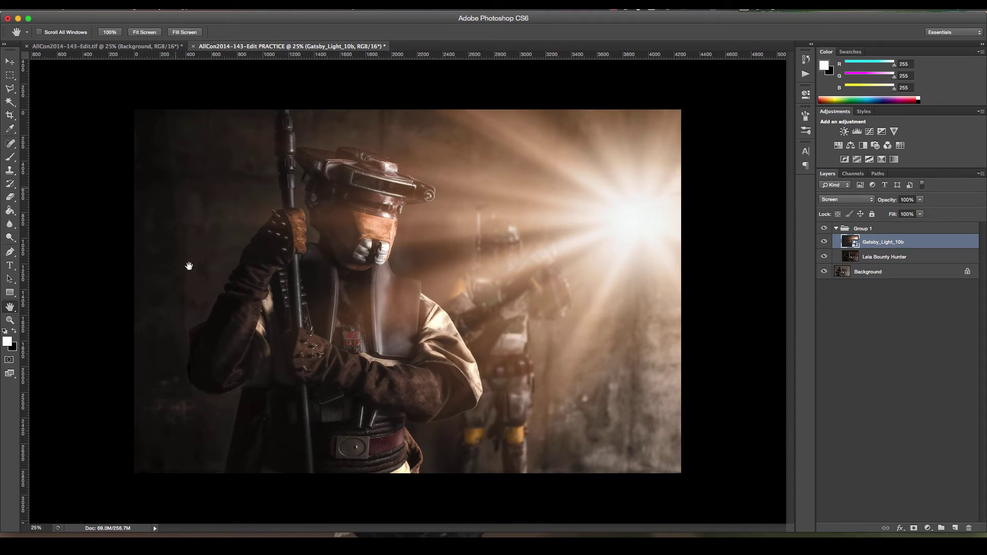
pyautogui.click(9, 197)
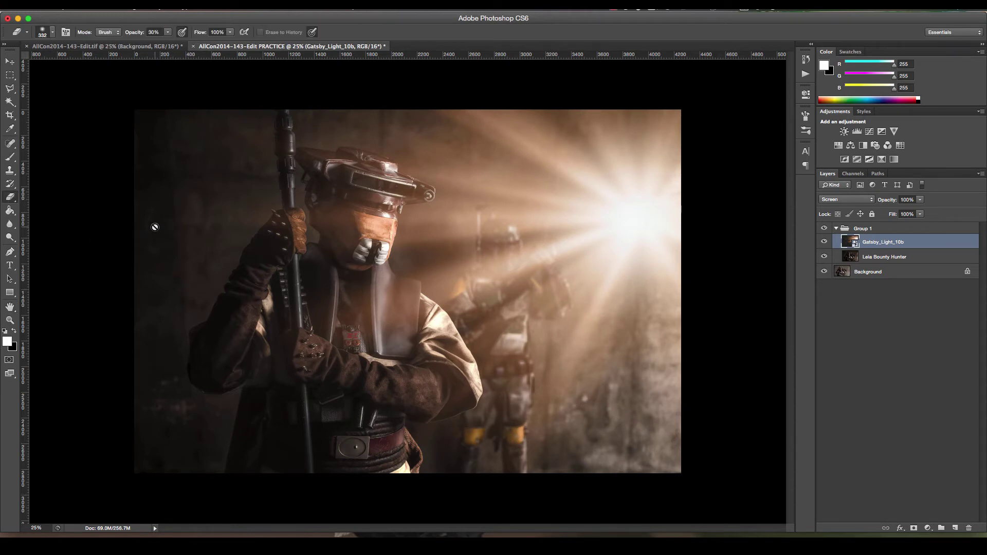
pyautogui.rightClick(884, 245)
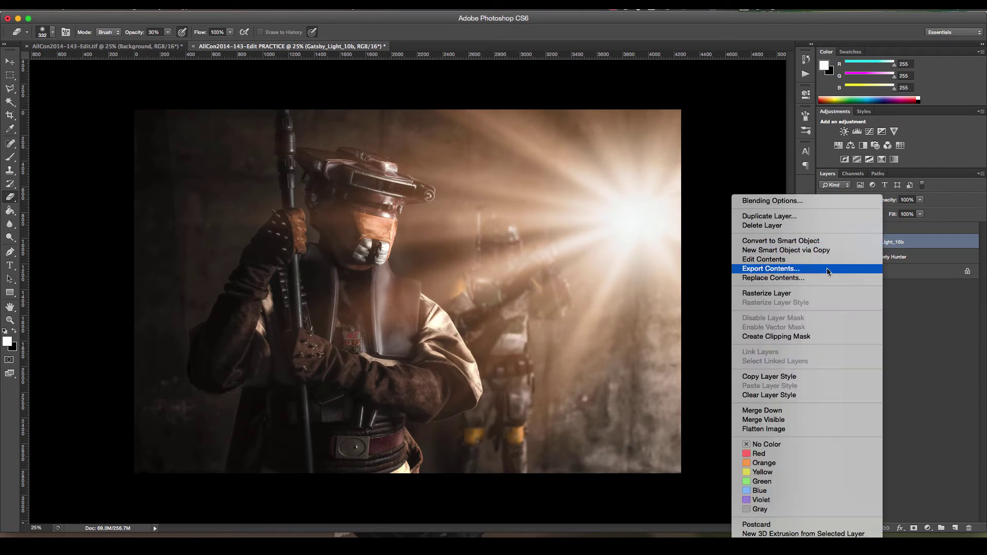
pyautogui.click(814, 294)
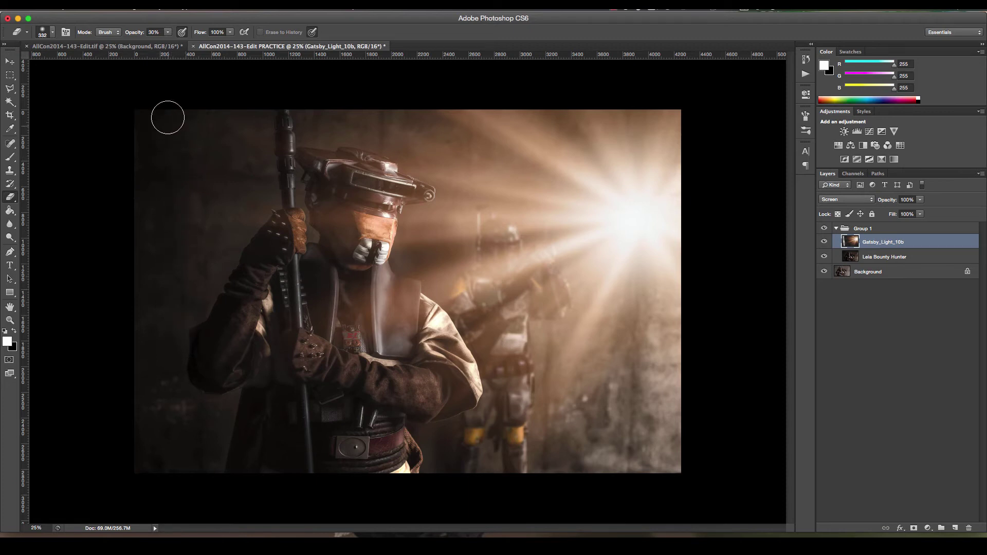
pyautogui.moveTo(167, 32); pyautogui.dragTo(180, 44)
# Set the light layer's opacity to 62% and nudge the burst slightly to the right.
pyautogui.click(919, 200)
pyautogui.moveTo(911, 211); pyautogui.dragTo(894, 210)
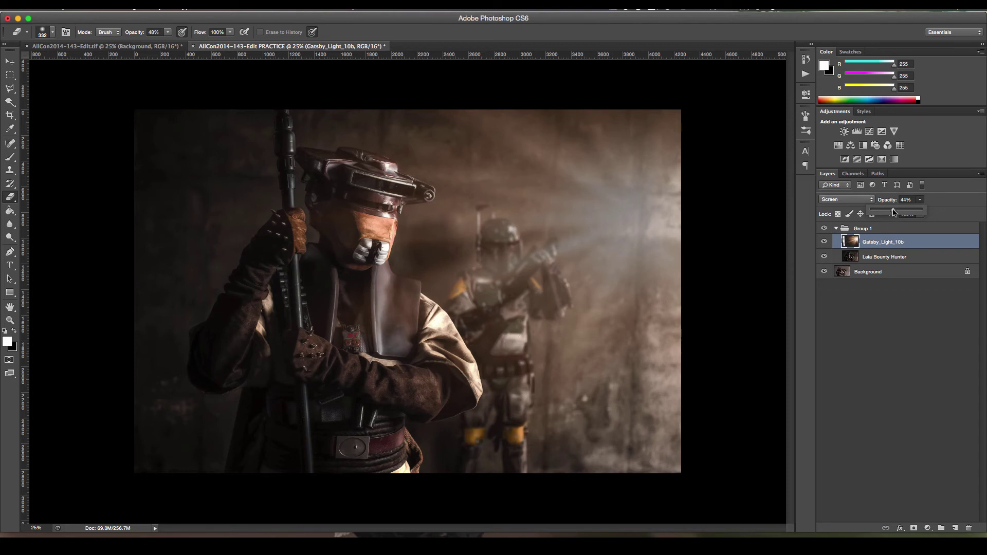
pyautogui.moveTo(897, 211); pyautogui.dragTo(897, 211)
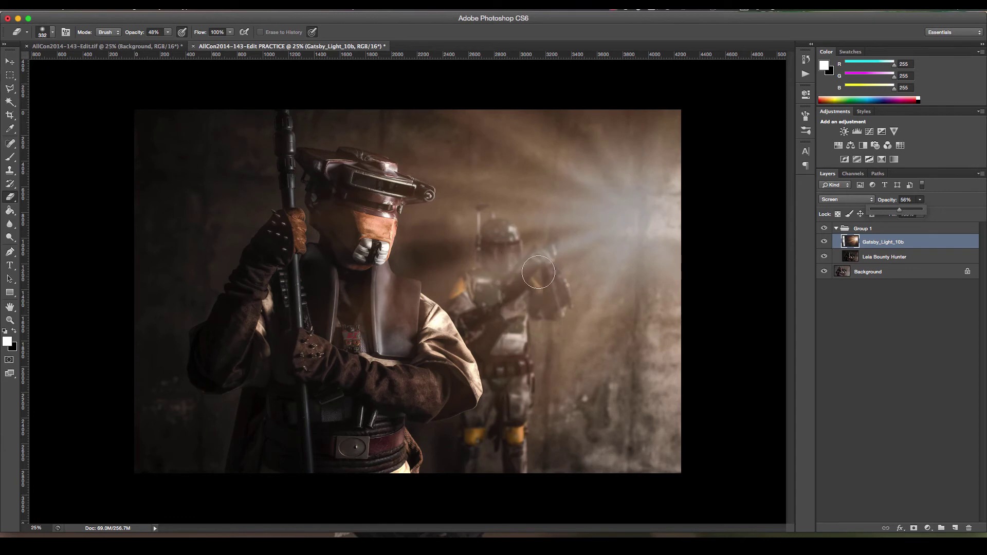
pyautogui.moveTo(904, 214); pyautogui.dragTo(907, 214)
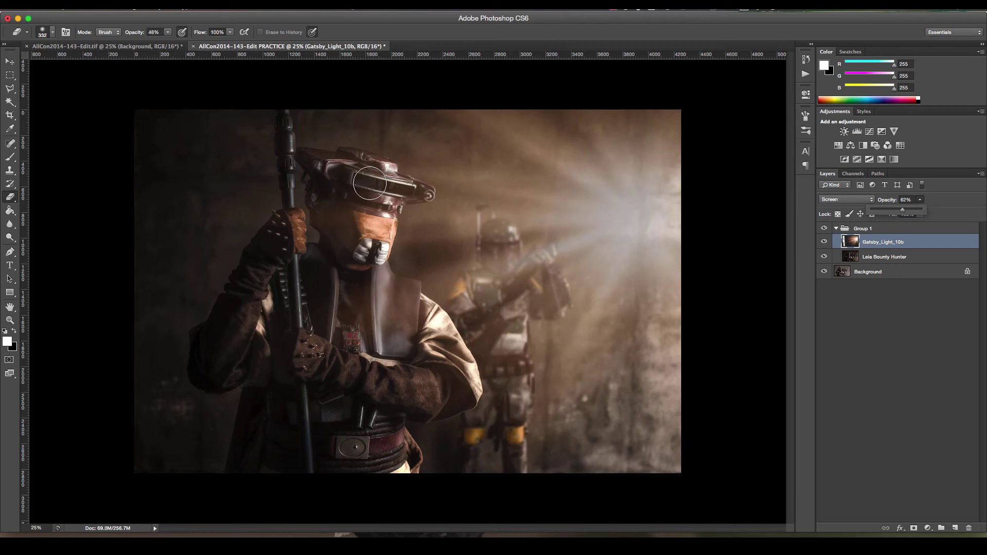
pyautogui.press('v')
pyautogui.moveTo(238, 240); pyautogui.dragTo(259, 238)
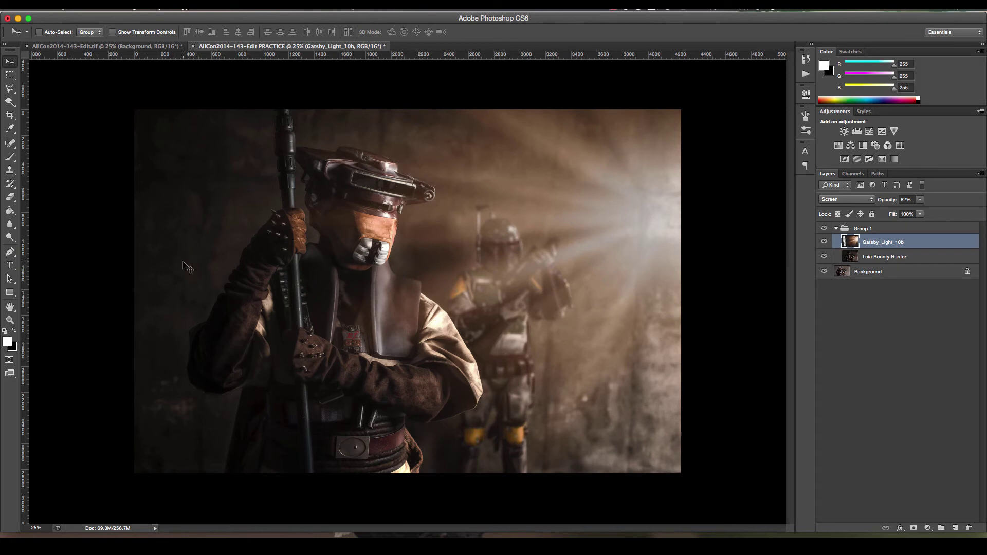
# Fine-tune the light layer's opacity and erase some of the haze over the cosplayer's face.
pyautogui.click(10, 197)
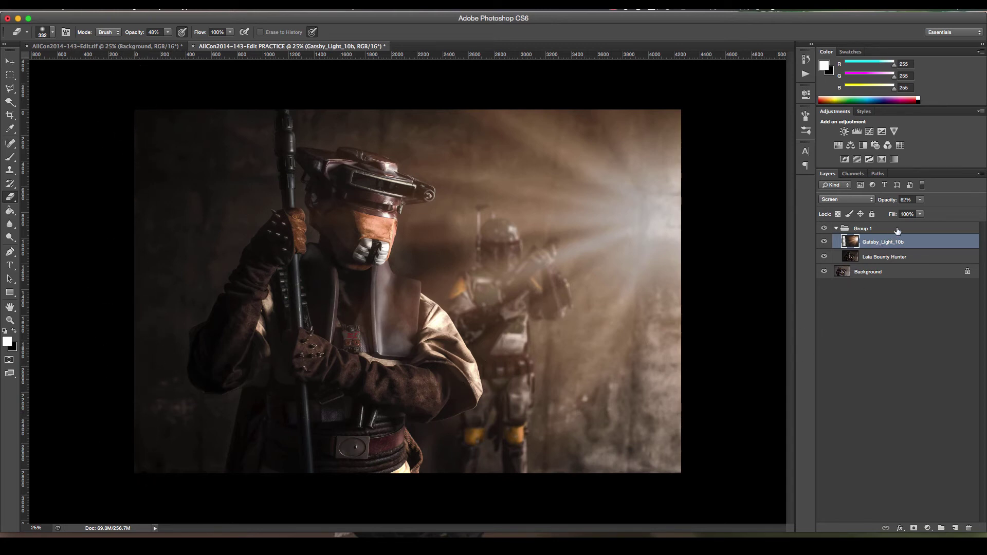
pyautogui.click(920, 200)
pyautogui.moveTo(918, 210); pyautogui.dragTo(918, 210)
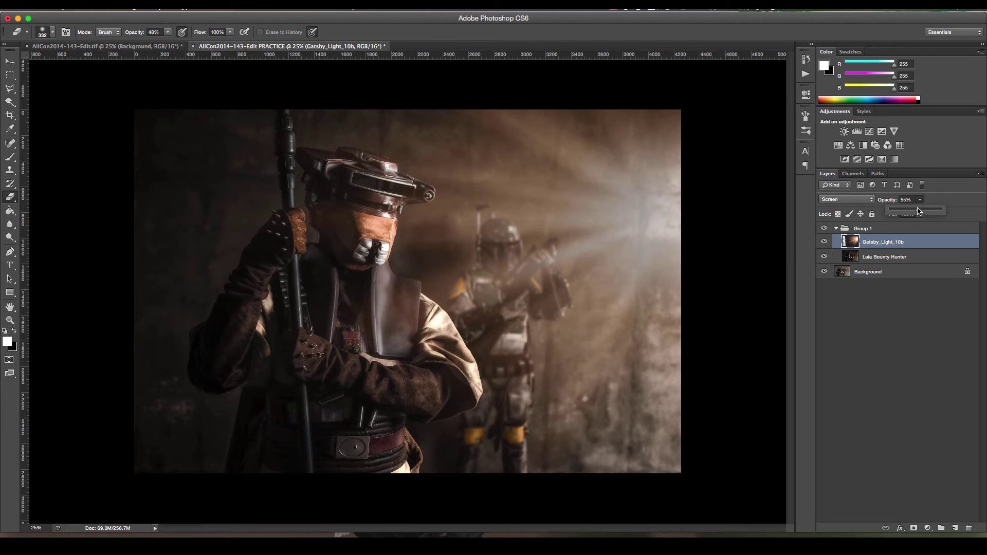
pyautogui.moveTo(919, 210); pyautogui.dragTo(921, 212)
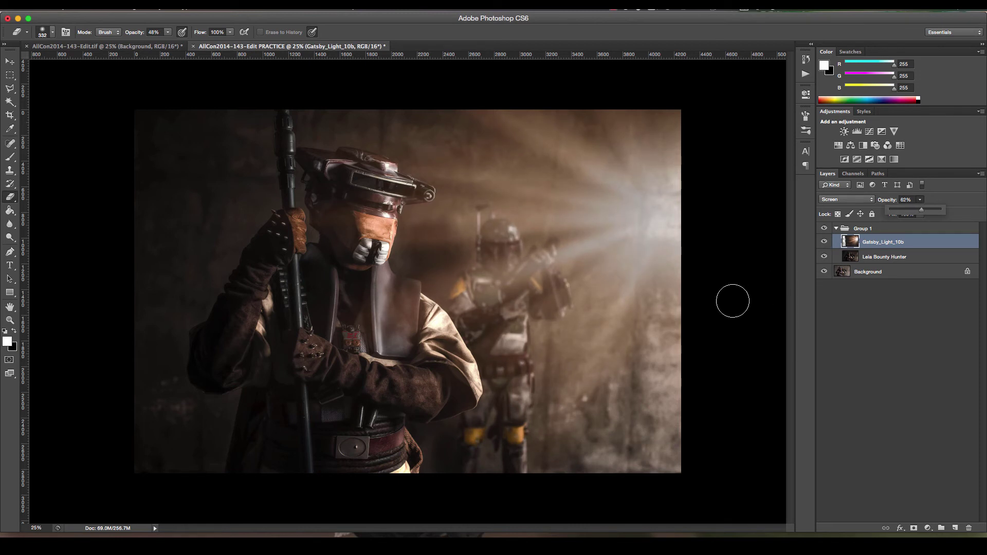
pyautogui.moveTo(397, 269)
pyautogui.mouseDown()
pyautogui.moveTo(324, 241)
pyautogui.moveTo(381, 257)
pyautogui.moveTo(338, 241)
pyautogui.moveTo(365, 229)
pyautogui.mouseUp()
pyautogui.click(10, 63)
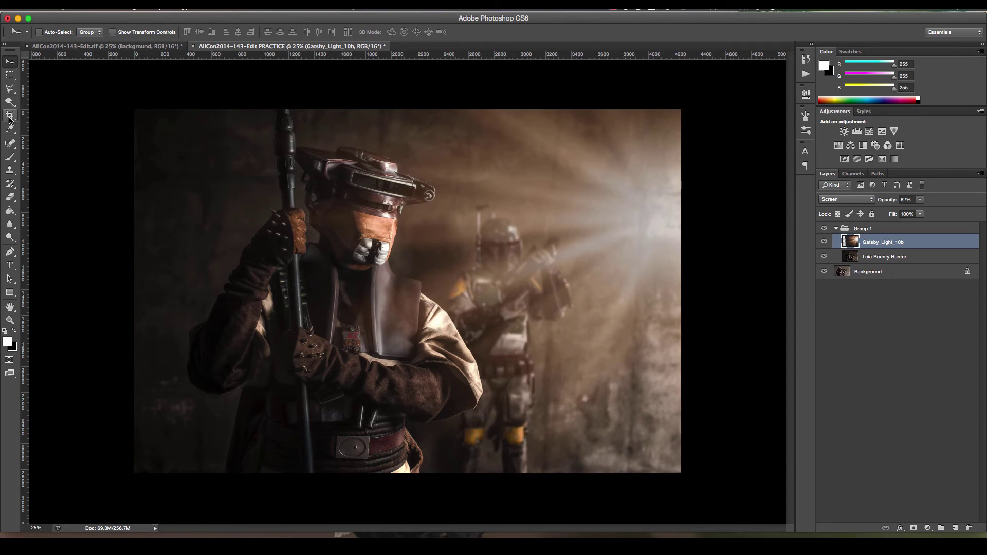
# Crop tightly around both figures, trimming the top and left edges and most of the light burst.
pyautogui.click(9, 115)
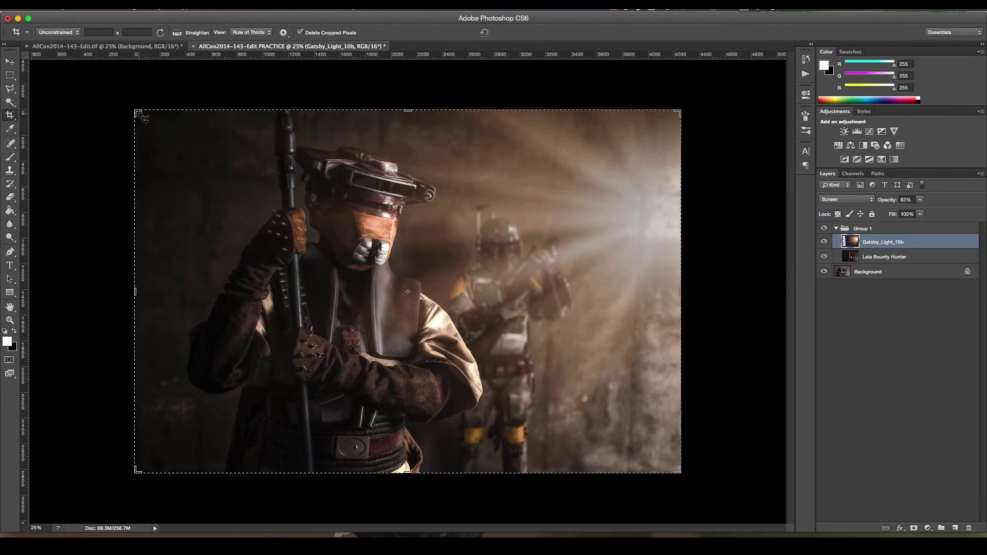
pyautogui.moveTo(139, 115); pyautogui.dragTo(165, 138)
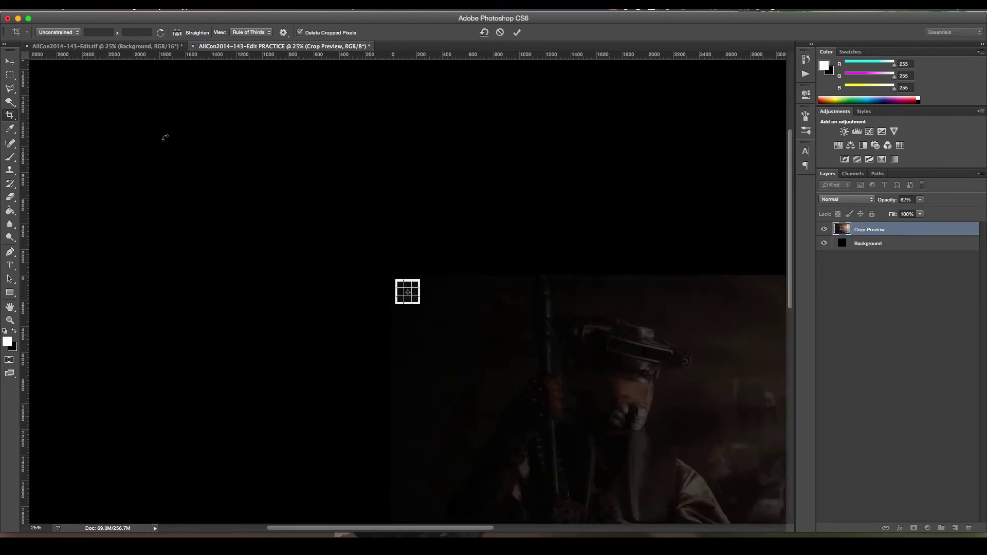
pyautogui.press('super+z')
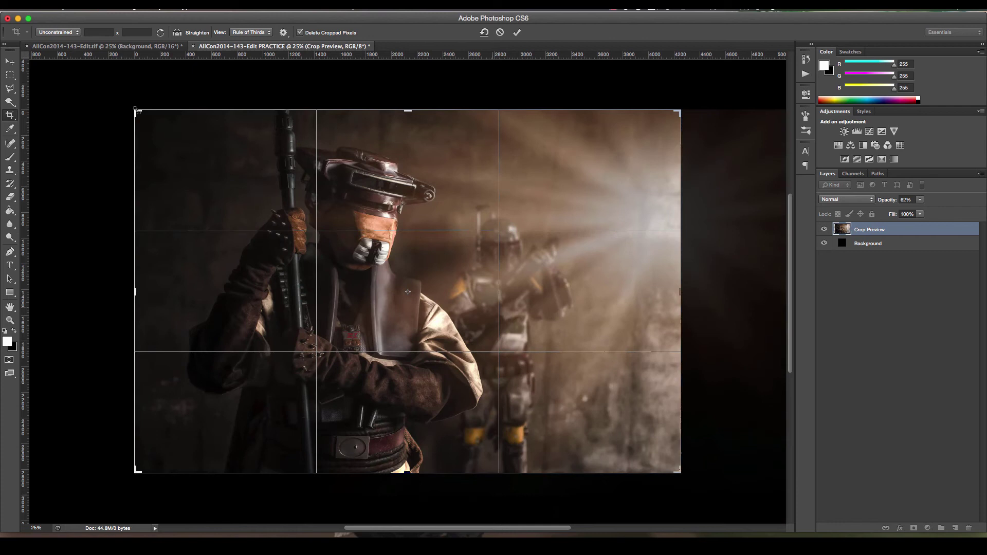
pyautogui.moveTo(138, 111); pyautogui.dragTo(211, 164)
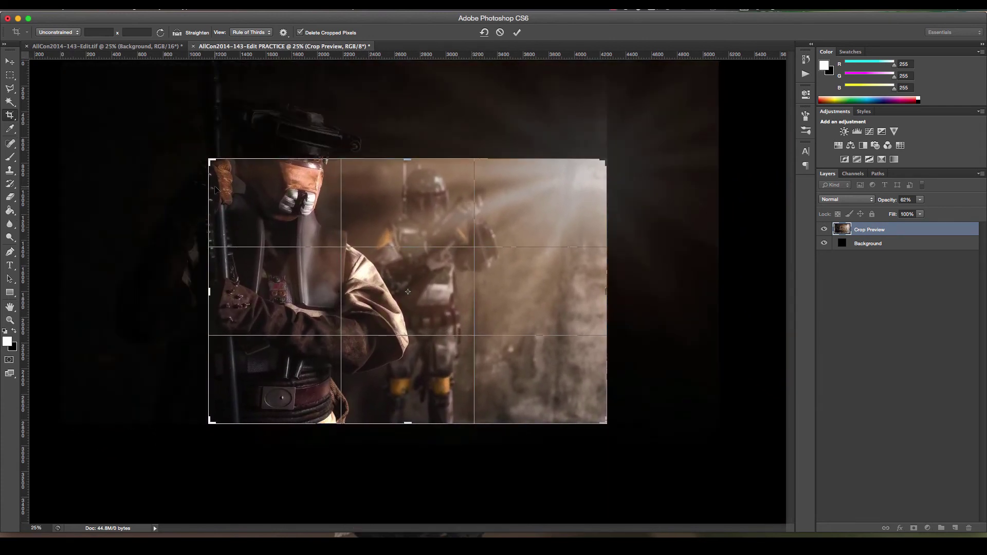
pyautogui.moveTo(260, 212); pyautogui.dragTo(344, 269)
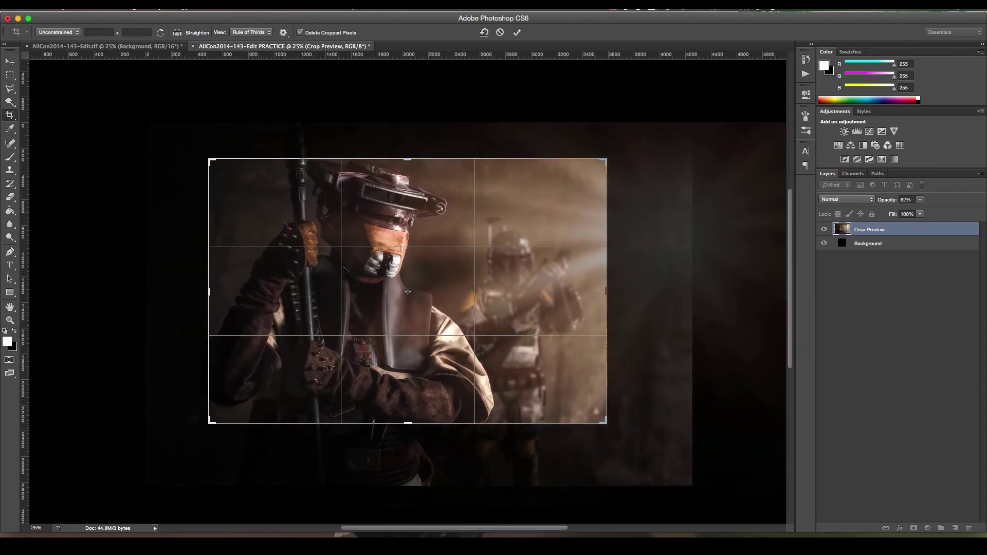
pyautogui.press('Return')
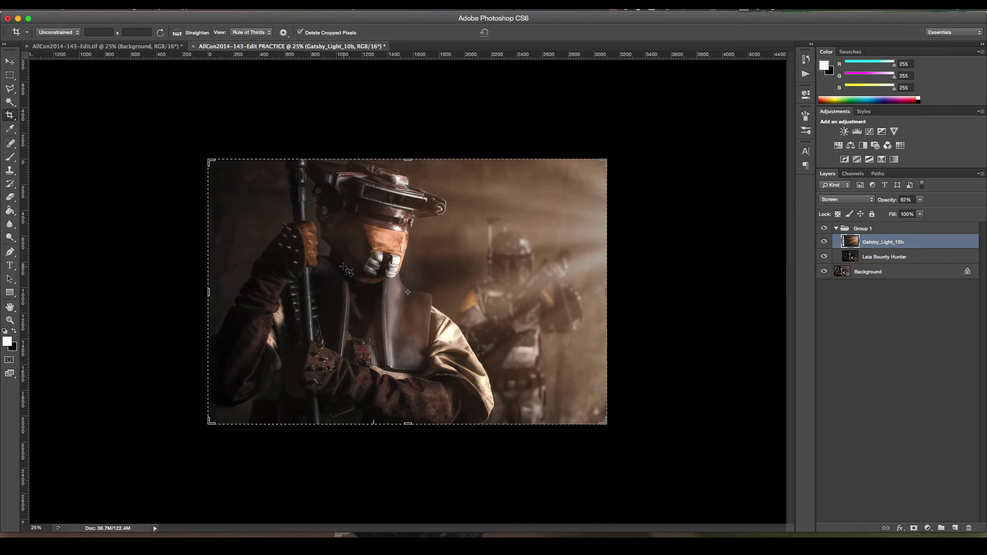
# Fit the cropped photo on screen, then try opacities between 20% and 62%, settling the light layer at 60%.
pyautogui.click(10, 308)
pyautogui.doubleClick(10, 308)
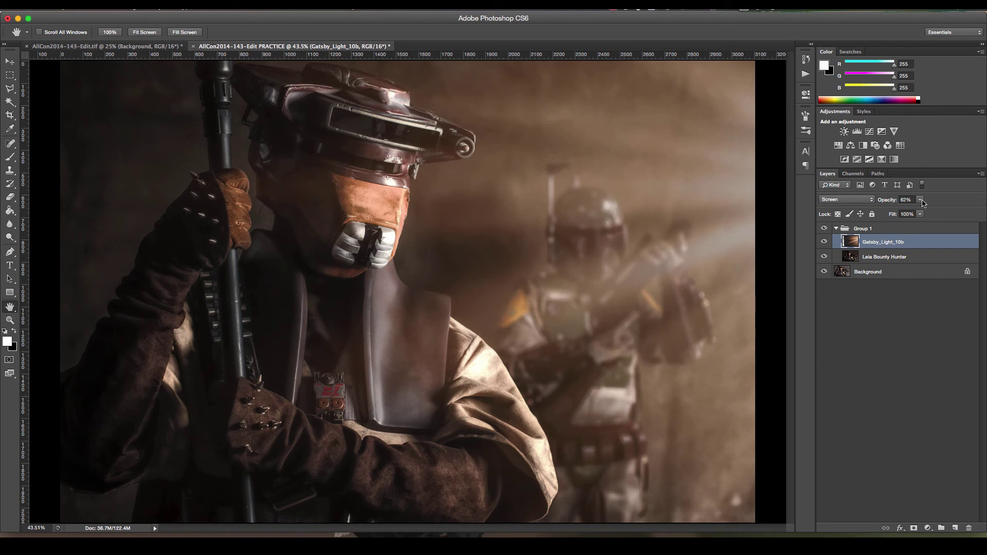
pyautogui.moveTo(920, 200); pyautogui.dragTo(911, 211)
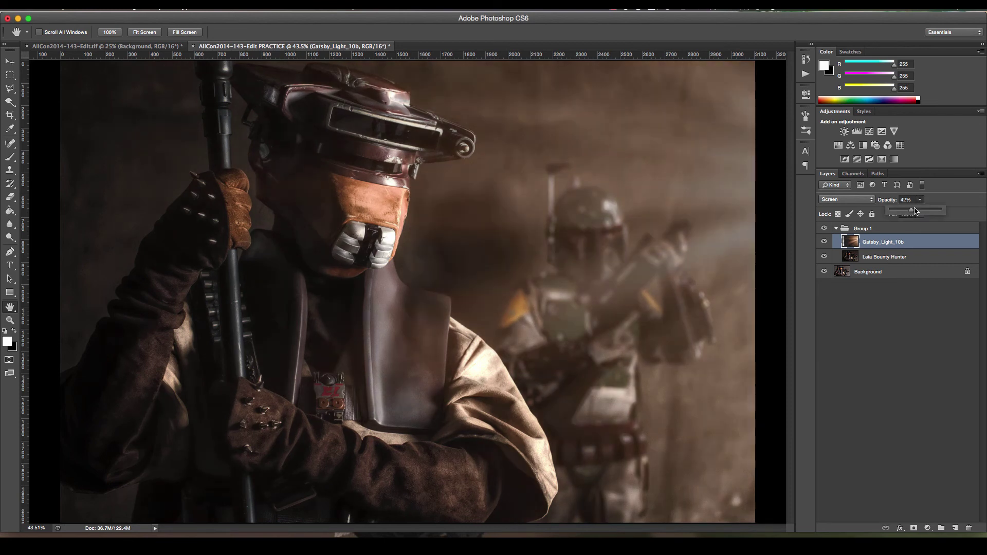
pyautogui.click(905, 210)
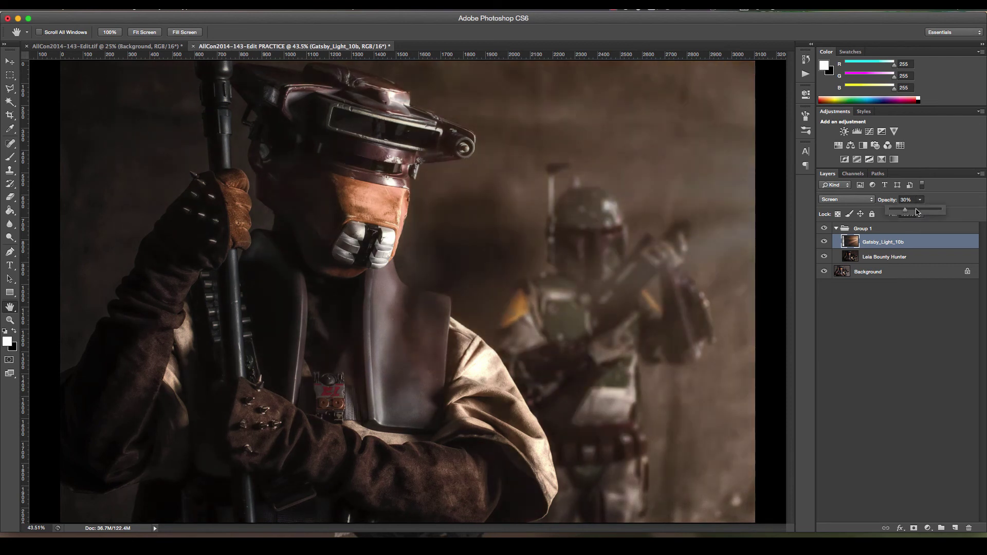
pyautogui.click(918, 210)
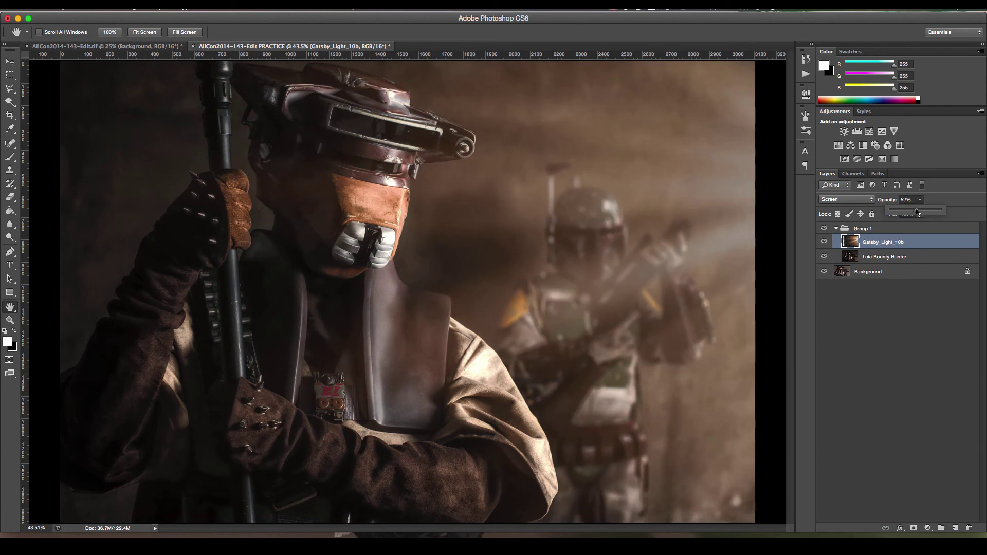
pyautogui.click(921, 210)
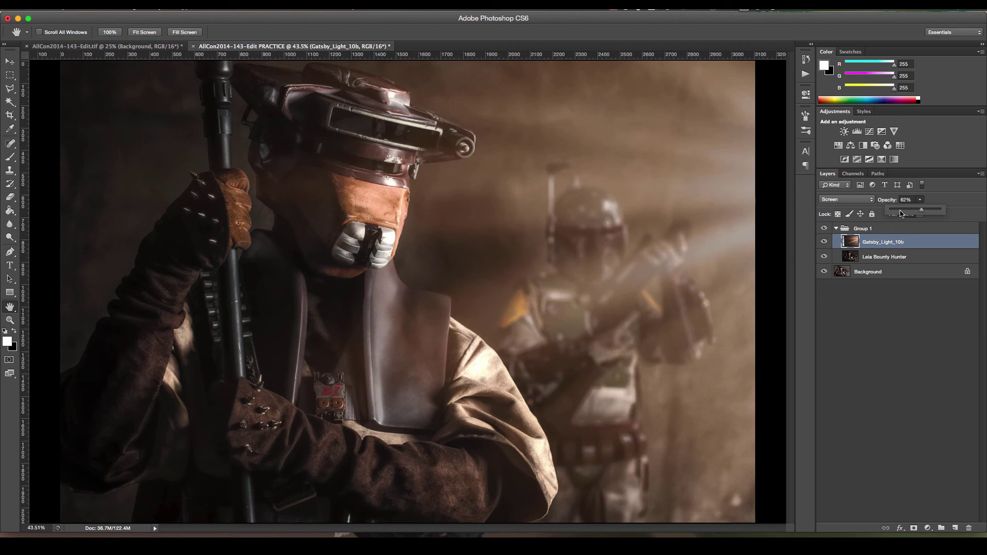
pyautogui.click(900, 209)
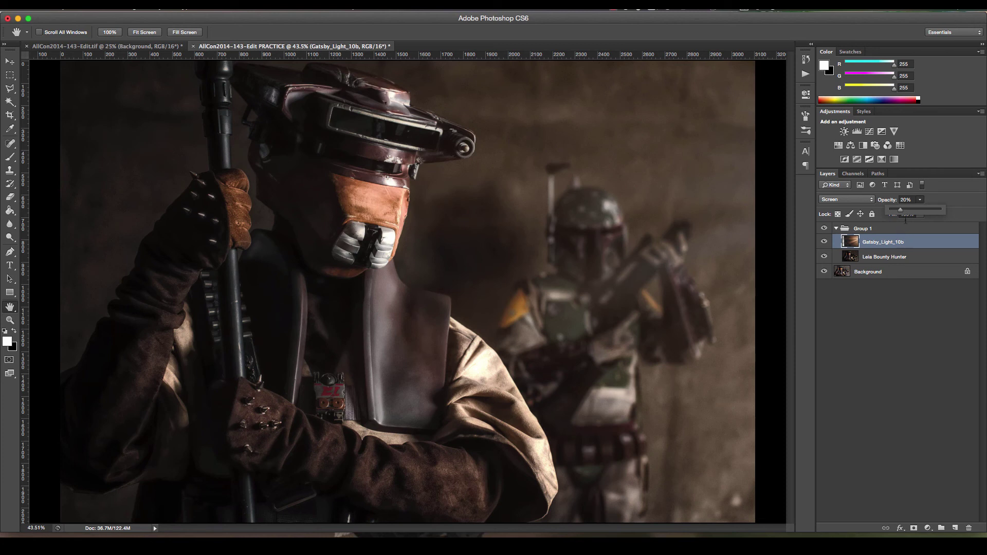
pyautogui.moveTo(909, 212); pyautogui.dragTo(921, 212)
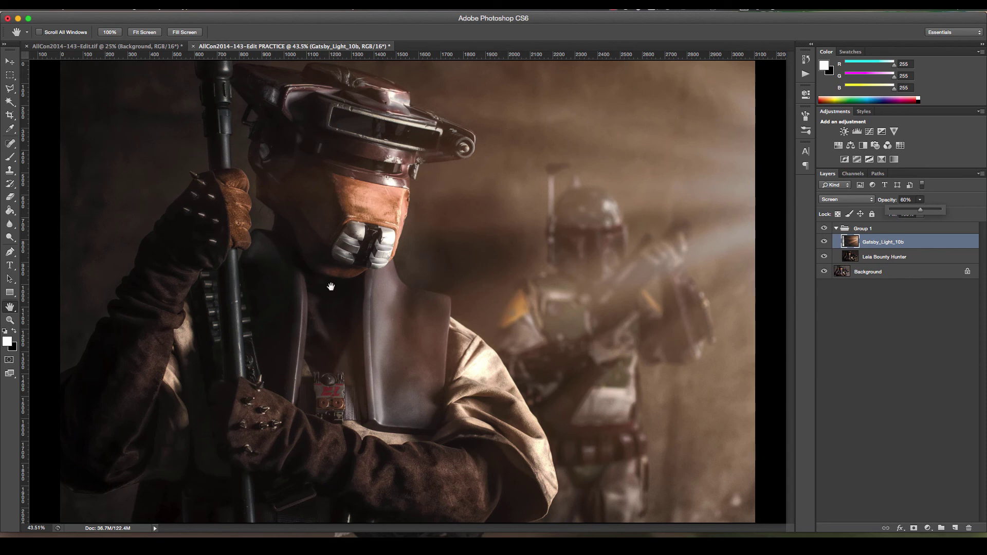
pyautogui.click(512, 261)
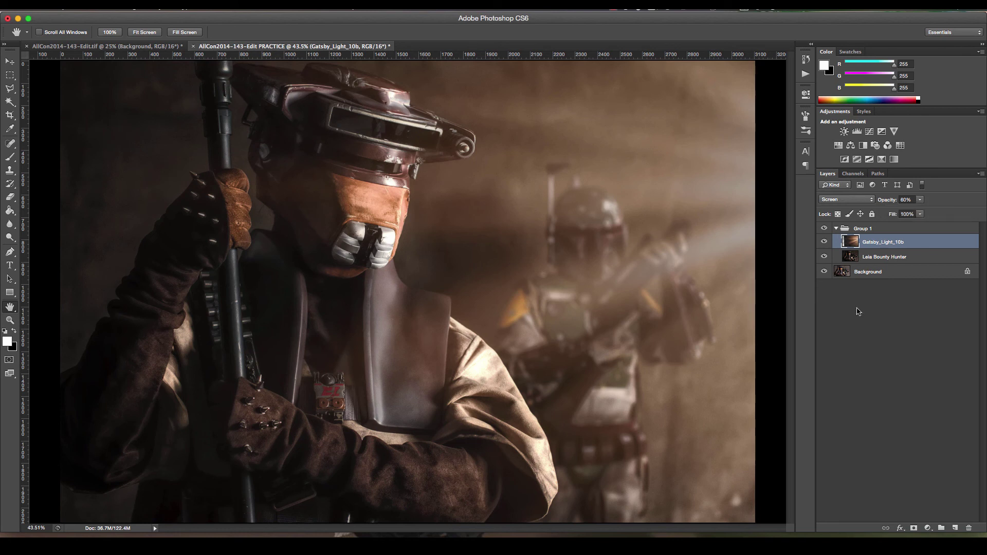
pyautogui.click(824, 229)
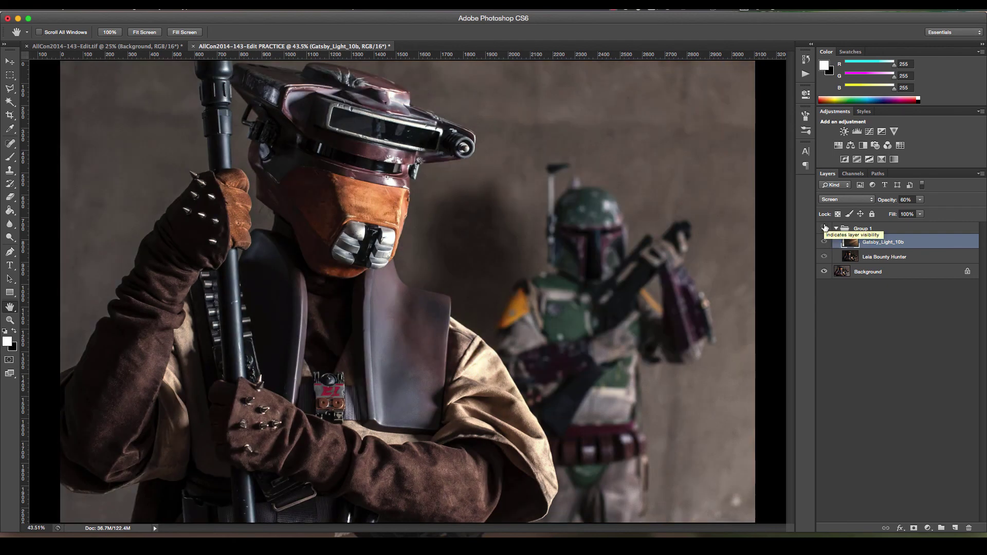
pyautogui.click(825, 227)
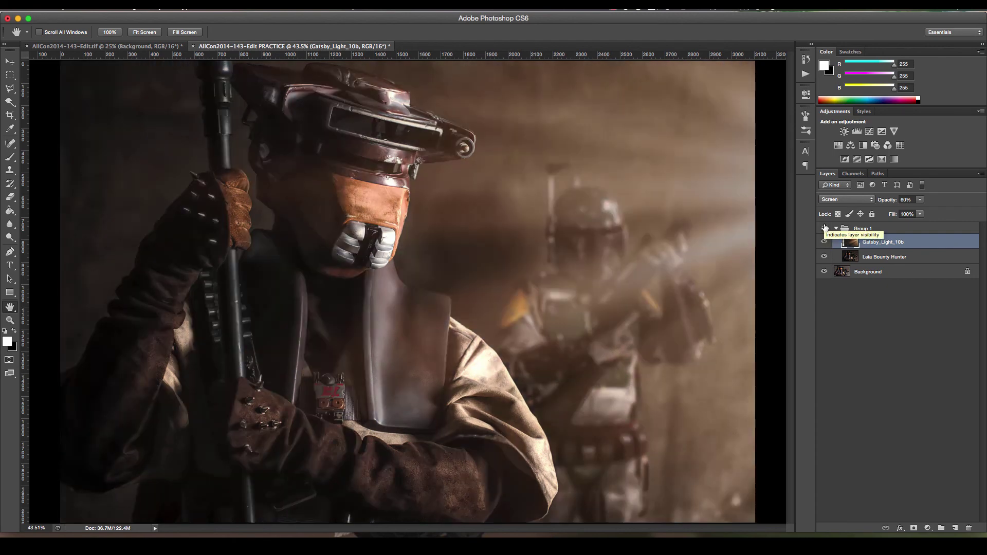
pyautogui.click(825, 227)
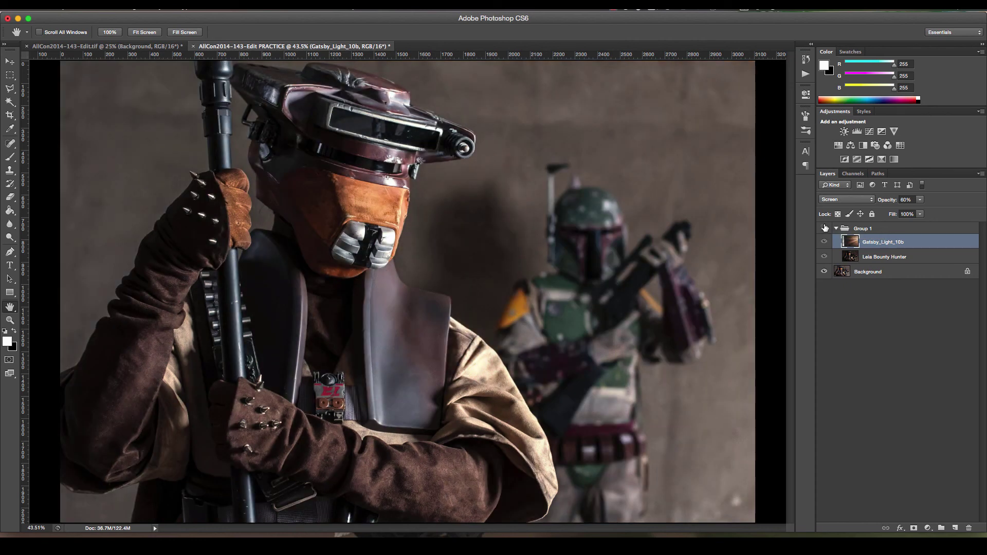
pyautogui.click(824, 227)
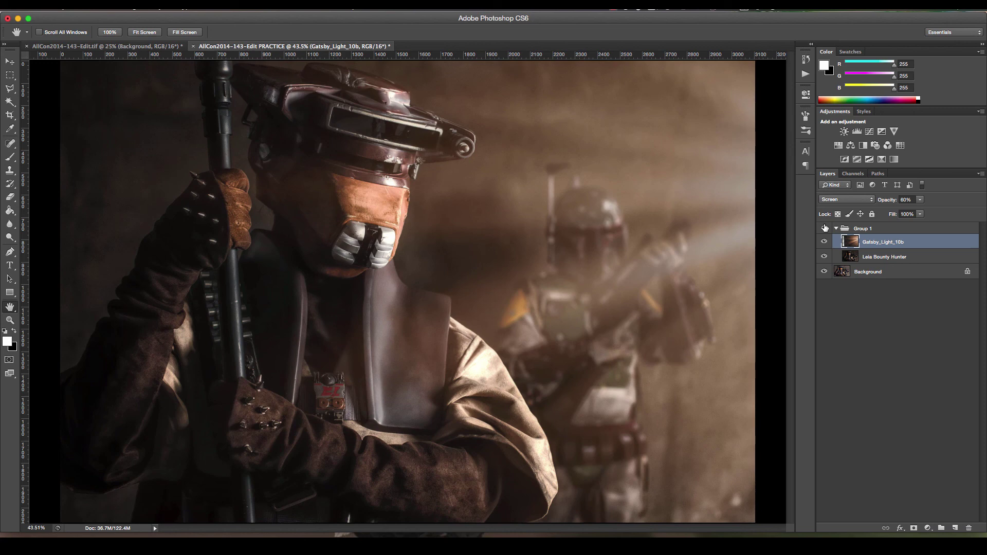
pyautogui.click(825, 228)
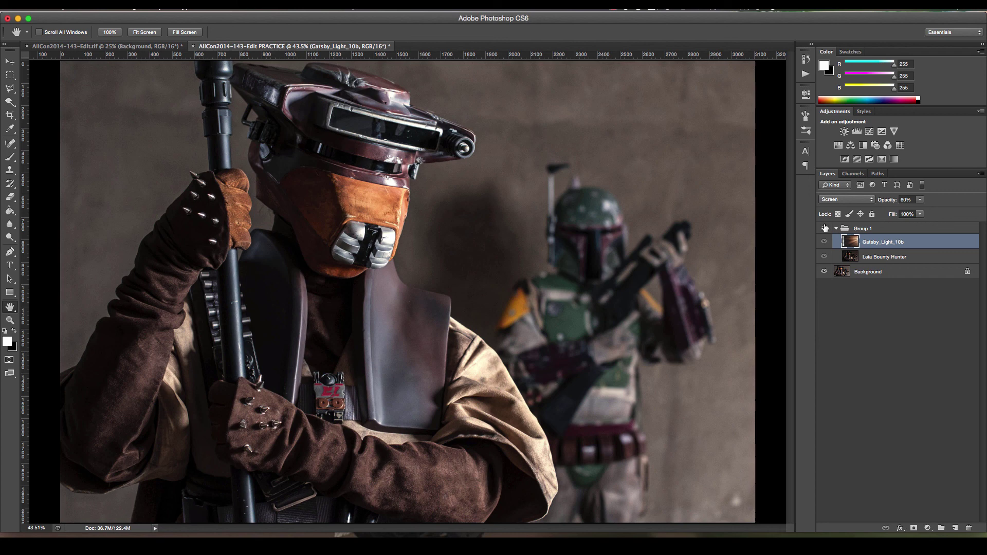
pyautogui.click(825, 228)
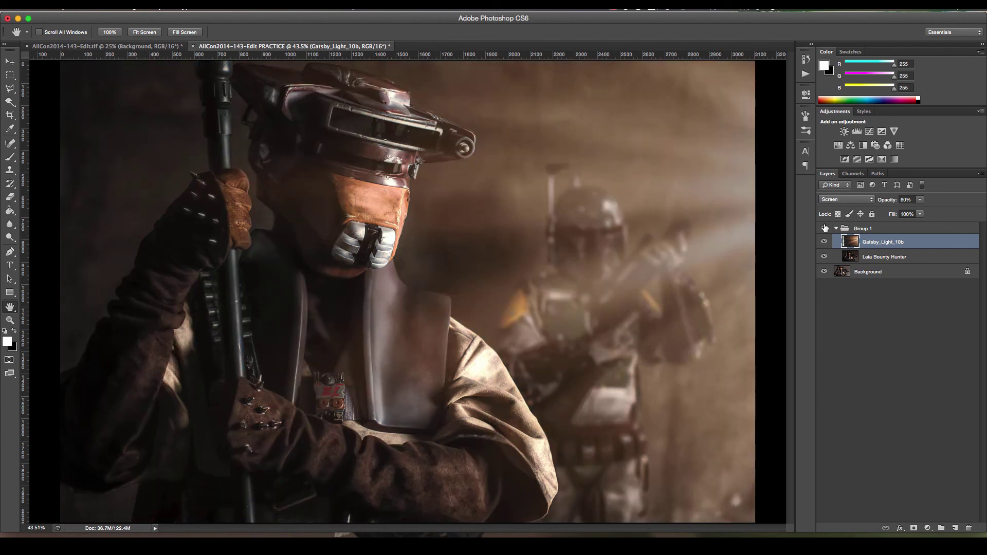
pyautogui.click(615, 10)
pyautogui.click(615, 18)
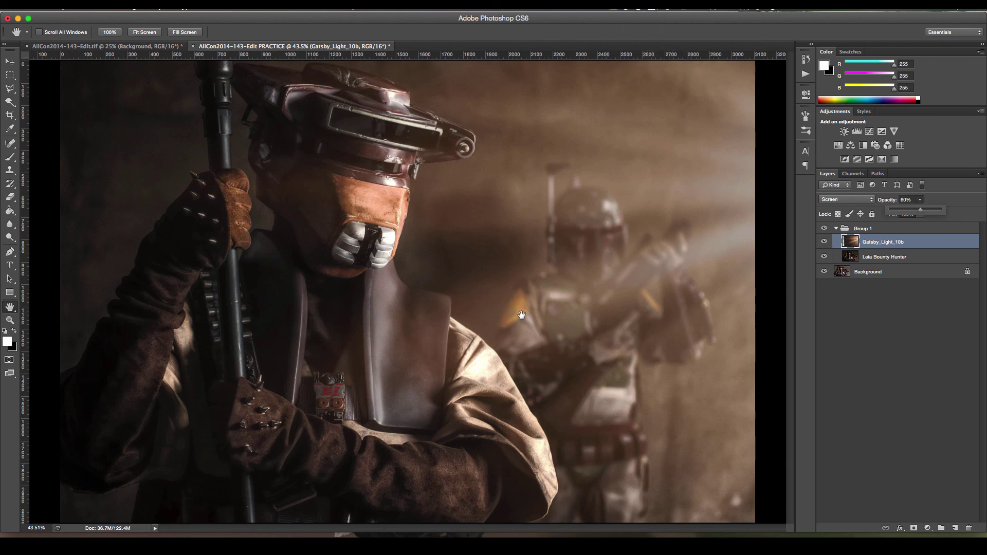